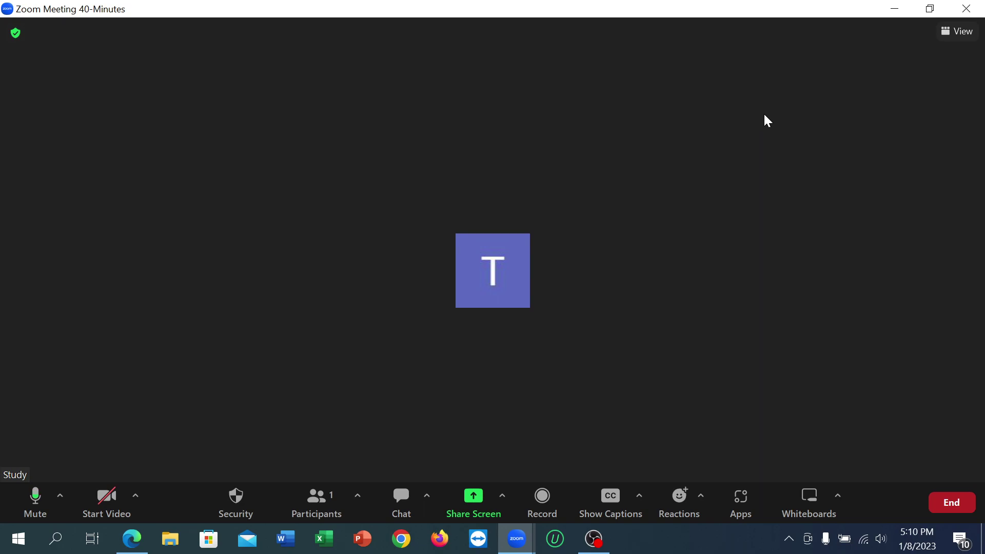
- Switch the Zoom meeting to full screen with View's Fullscreen option
left_click(957, 42)
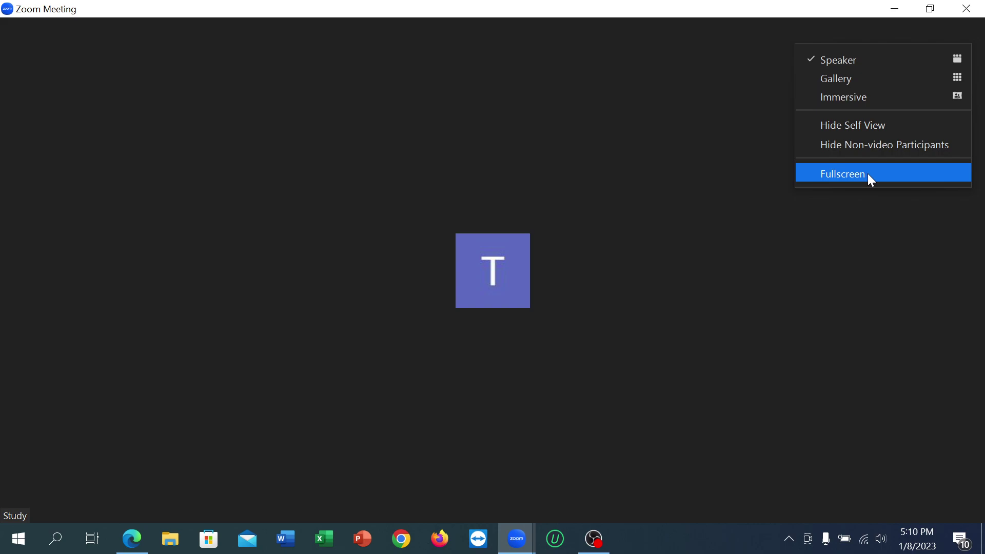
left_click(867, 173)
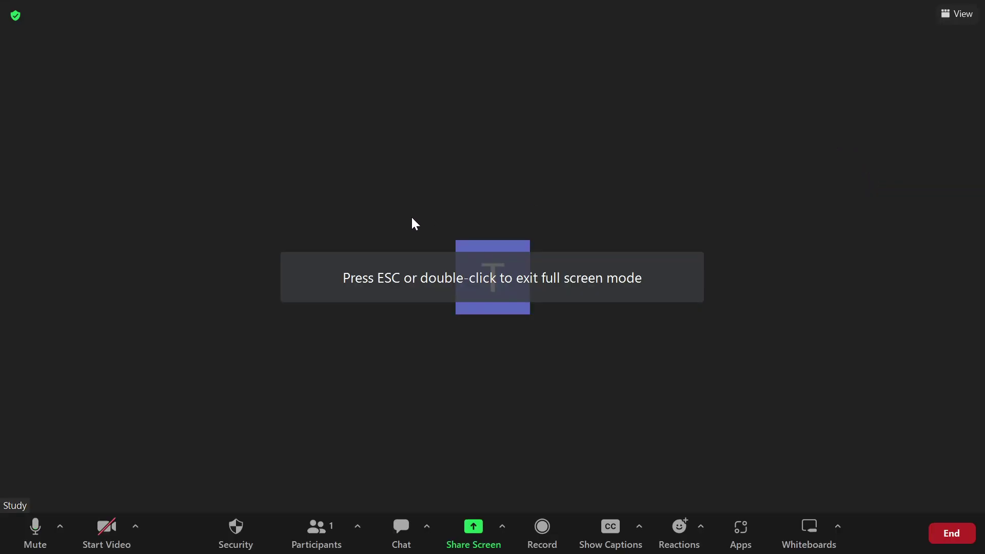